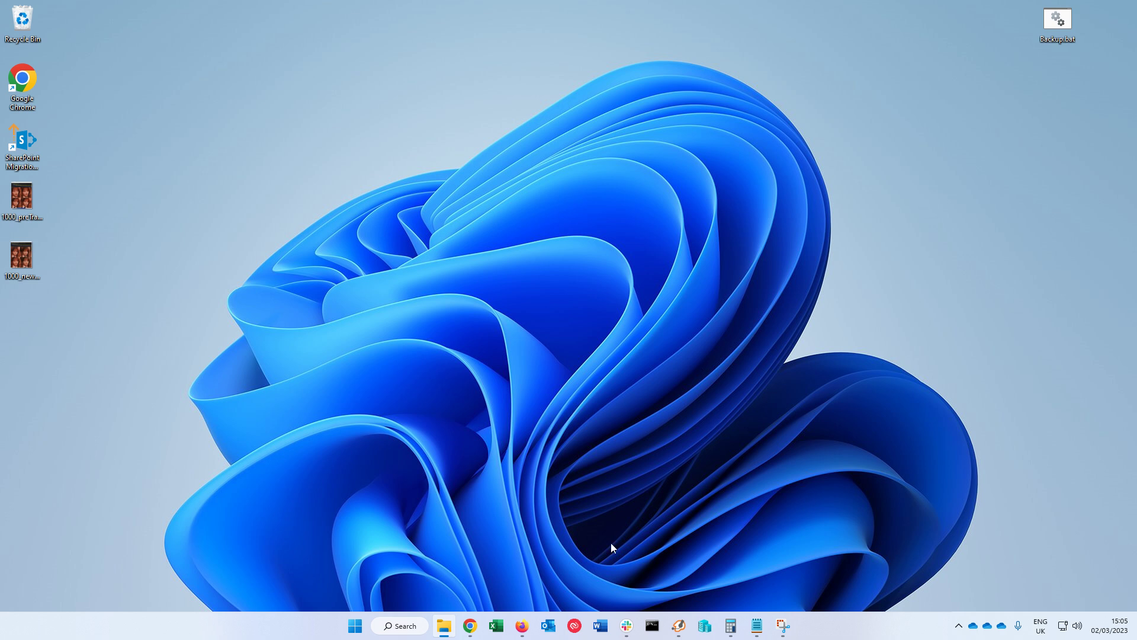
- Shift focus toward the browser and bring the pointer to the taskbar Search button
{"action": "key", "text": "Right"}
{"action": "mouse_move", "coordinate": [473, 629]}
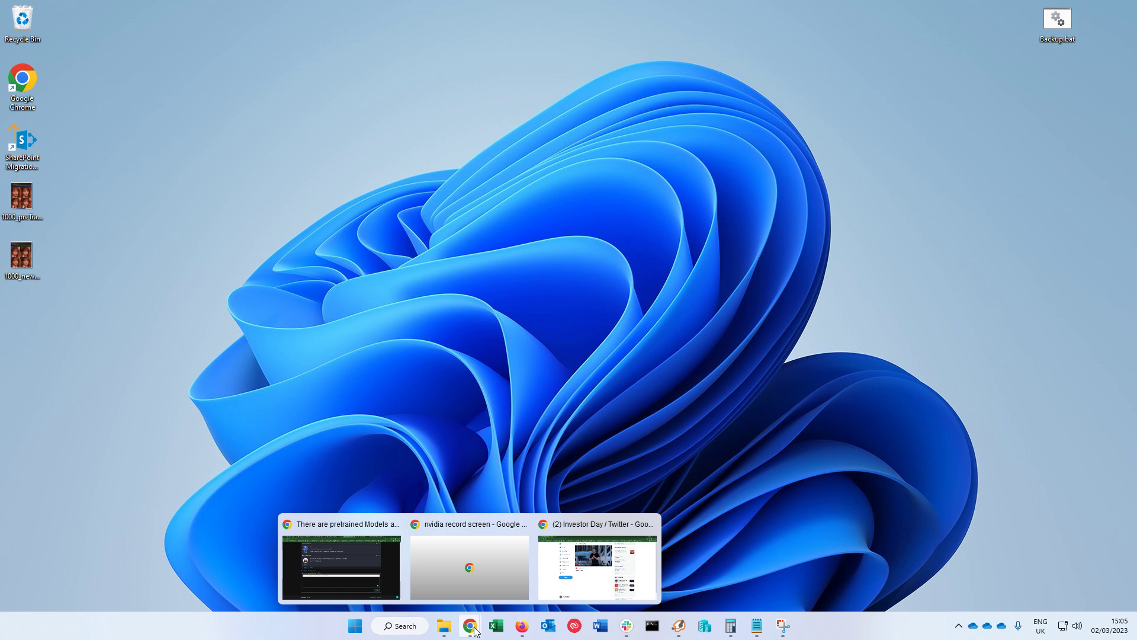
- Find Google Chrome through Windows Search, launch it, and maximize its window
{"action": "left_click", "coordinate": [416, 631]}
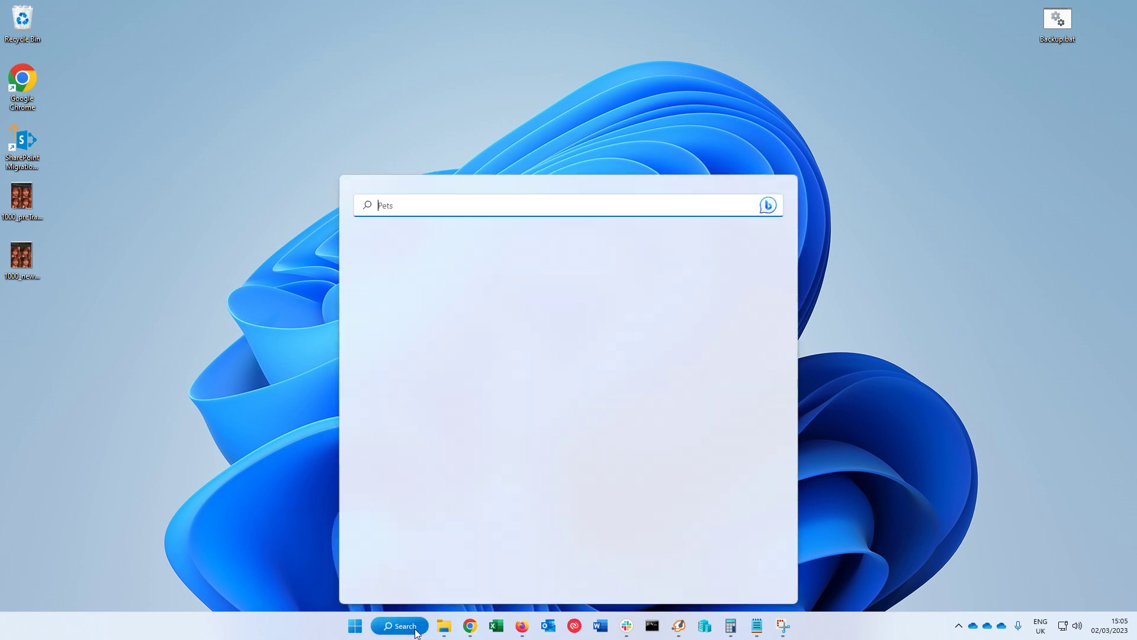
{"action": "type", "text": "google"}
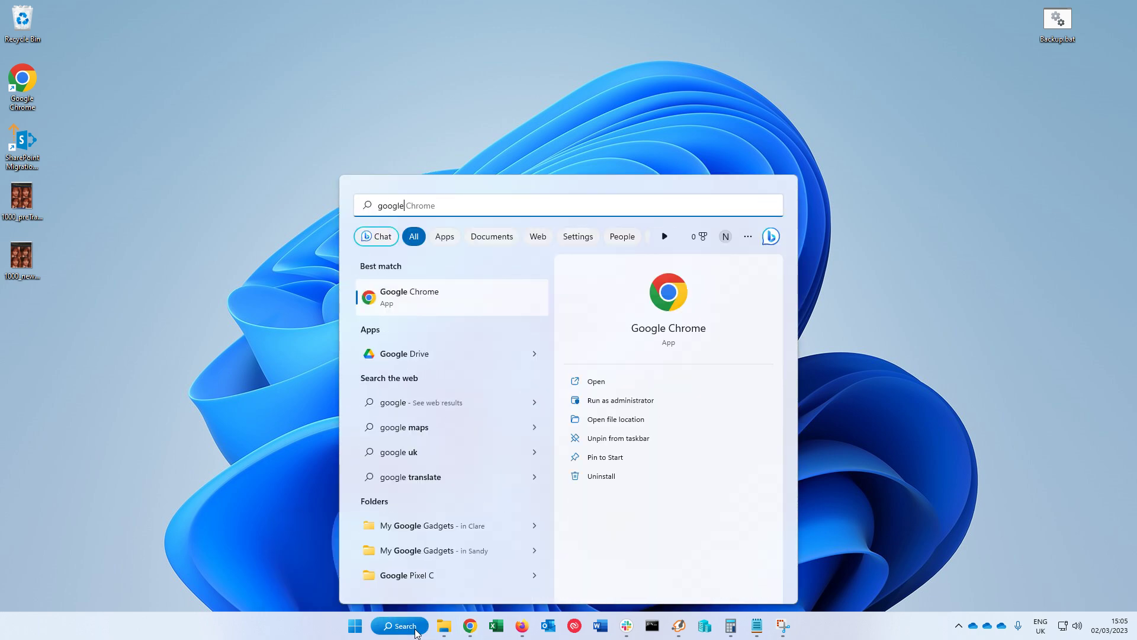
{"action": "left_click", "coordinate": [424, 297]}
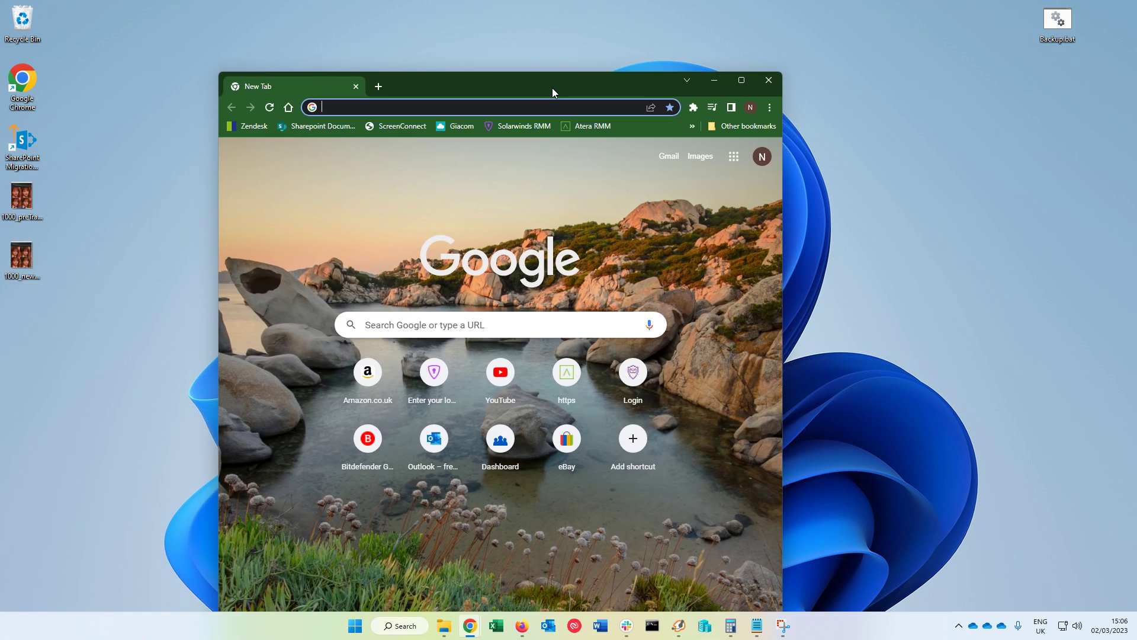
{"action": "double_click", "coordinate": [552, 88]}
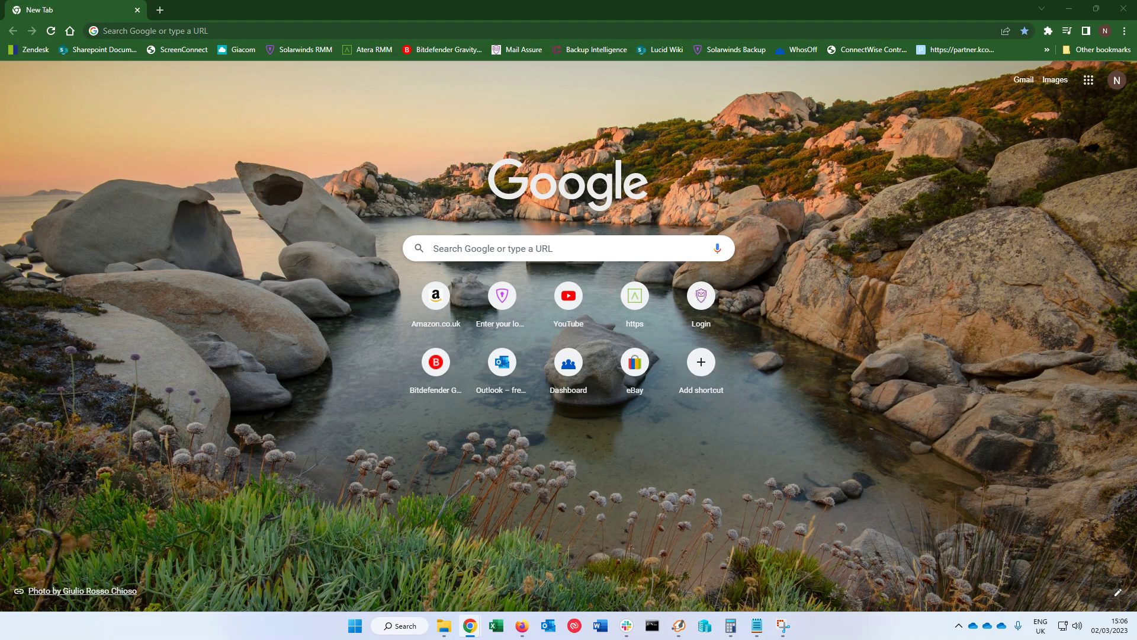
- Paste deepfakevfx.com into the address bar and load the site
{"action": "left_click", "coordinate": [214, 31]}
{"action": "type", "text": "https://www.deepfakevfx.com/"}
{"action": "key", "text": "Return"}
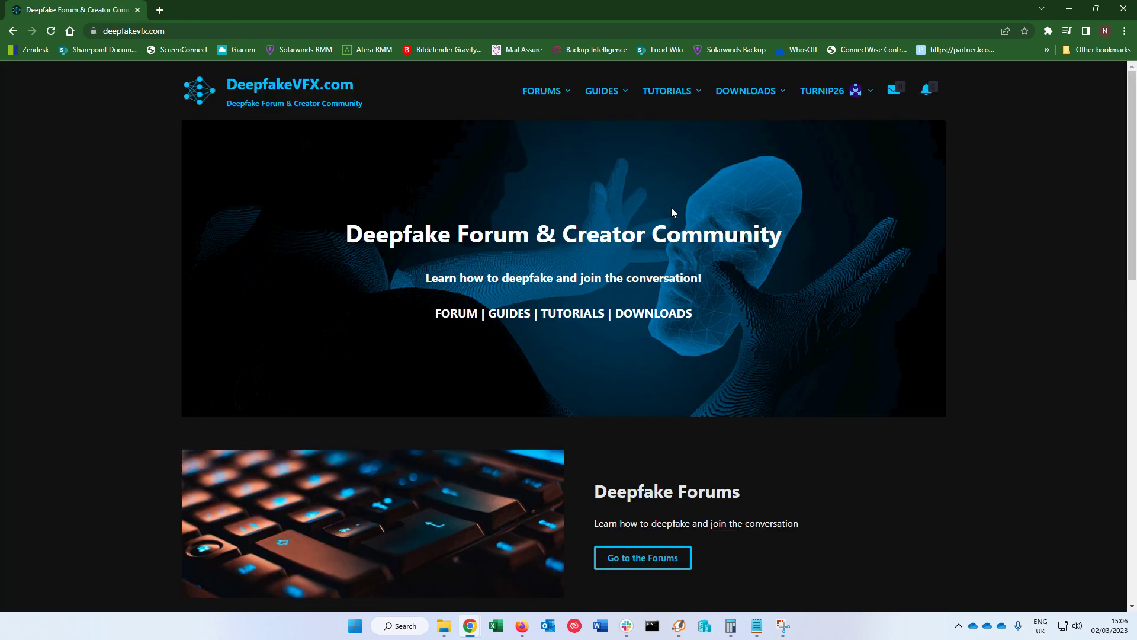
- Open Pretrained Models (SAEHD) from the DOWNLOADS menu and scroll to its Filters panel
{"action": "mouse_move", "coordinate": [747, 97]}
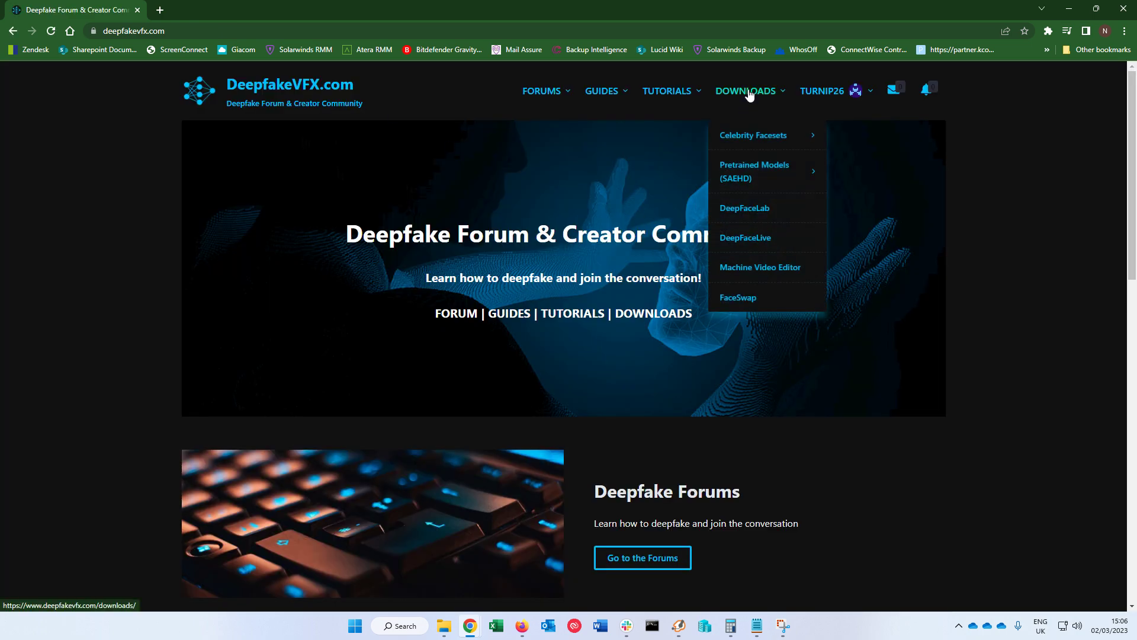
{"action": "mouse_move", "coordinate": [753, 169]}
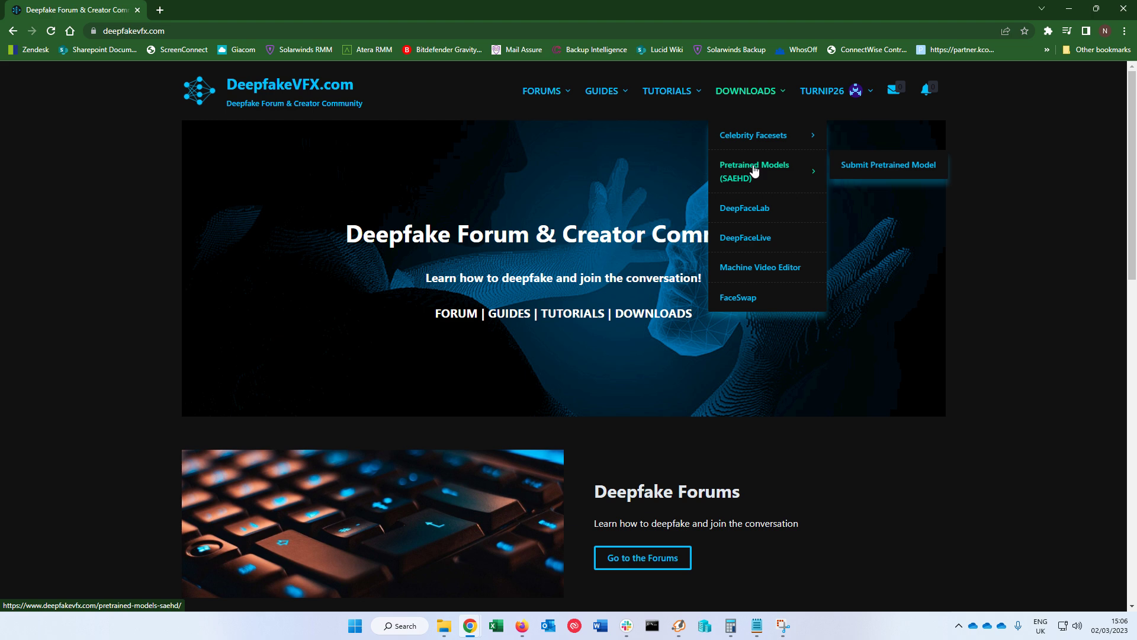
{"action": "left_click", "coordinate": [754, 170]}
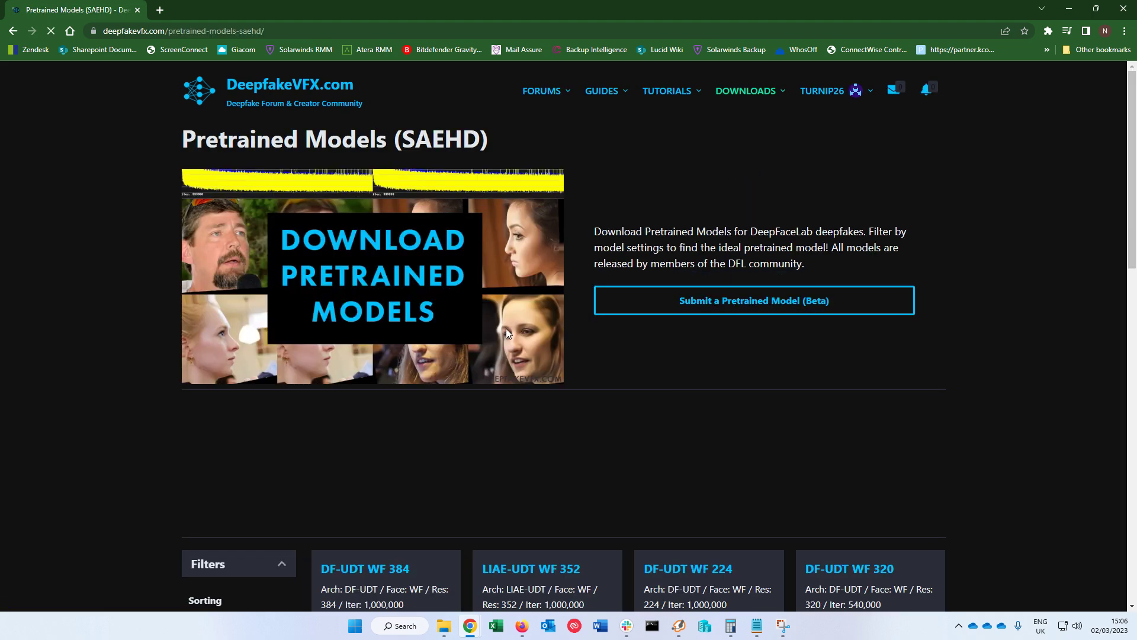
{"action": "scroll", "coordinate": [546, 374], "scroll_direction": "down", "scroll_amount": 7}
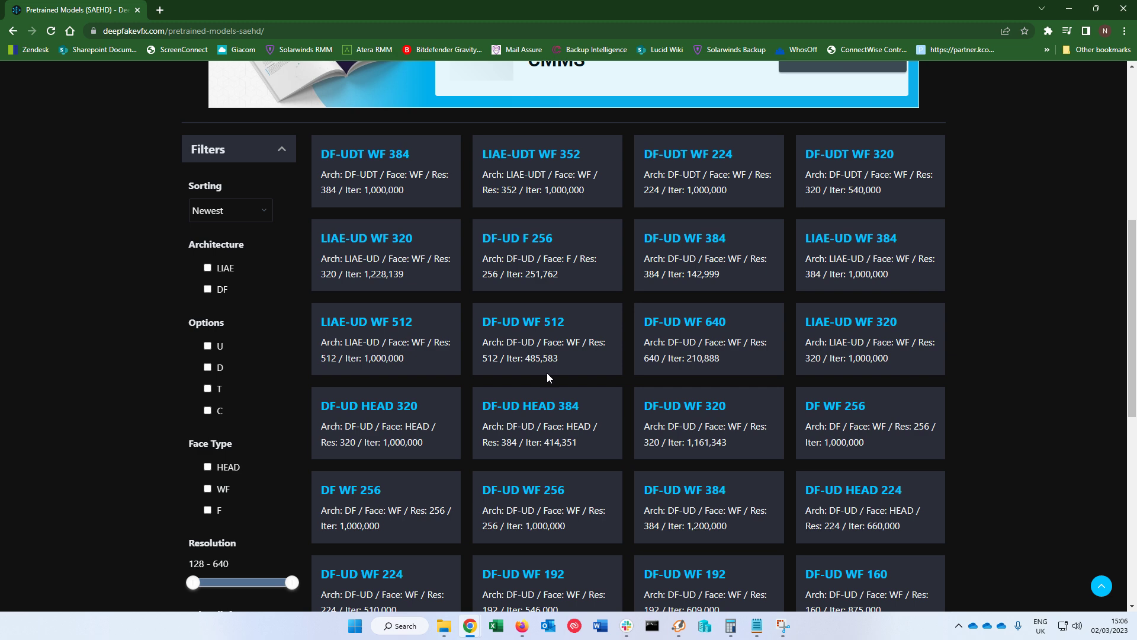
{"action": "scroll", "coordinate": [548, 374], "scroll_direction": "down", "scroll_amount": 2}
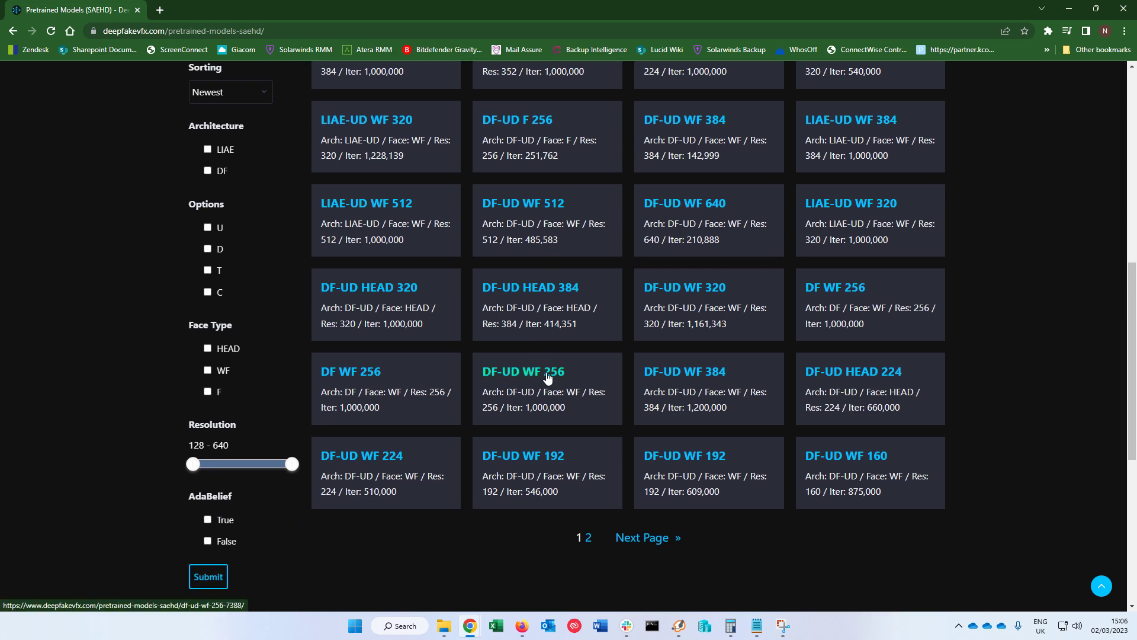
{"action": "scroll", "coordinate": [547, 378], "scroll_direction": "up", "scroll_amount": 3}
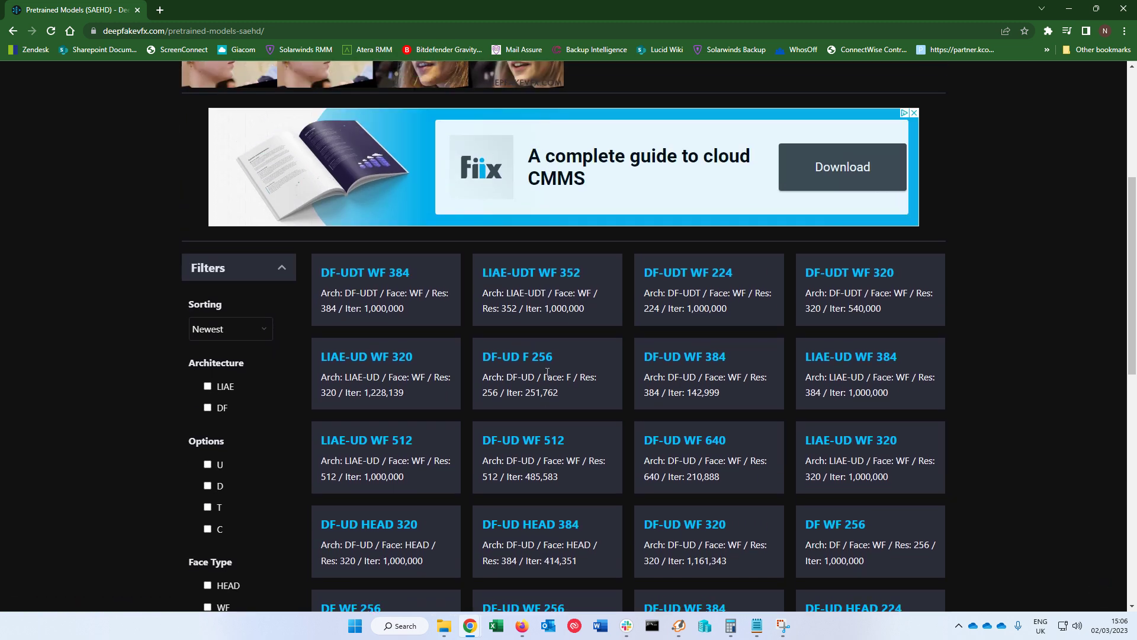
{"action": "scroll", "coordinate": [546, 377], "scroll_direction": "down", "scroll_amount": 1}
{"action": "scroll", "coordinate": [546, 372], "scroll_direction": "down", "scroll_amount": 2}
{"action": "scroll", "coordinate": [546, 372], "scroll_direction": "up", "scroll_amount": 1}
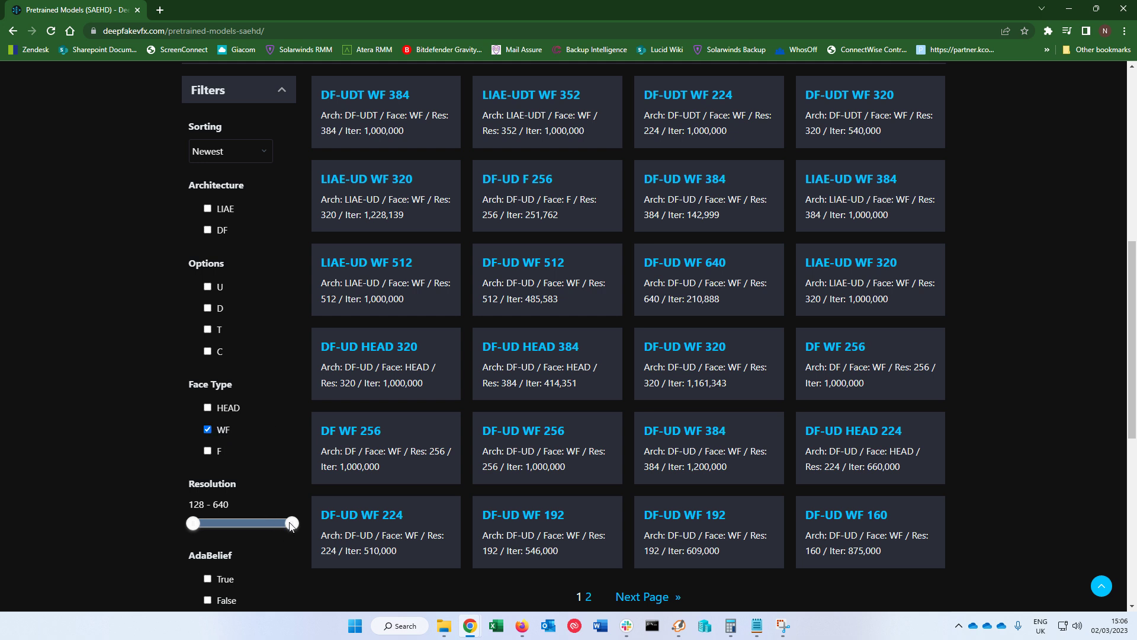
- Set the Resolution filter to 278–392 and submit, listing fourteen WF models
{"action": "left_click_drag", "start_coordinate": [290, 524], "coordinate": [219, 527]}
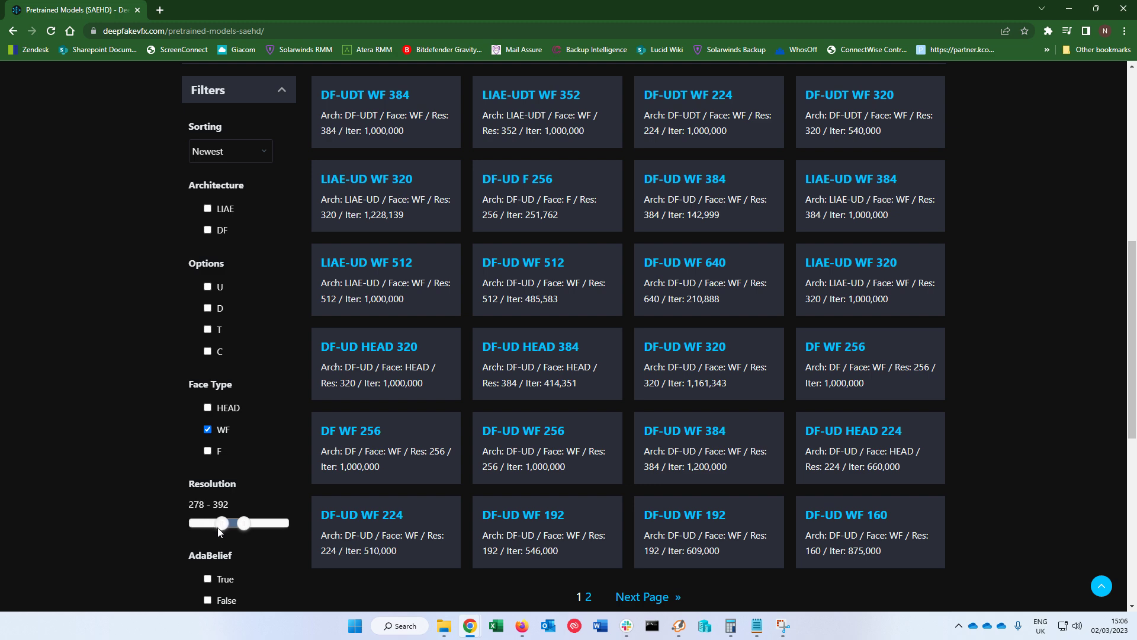
{"action": "scroll", "coordinate": [284, 441], "scroll_direction": "down", "scroll_amount": 5}
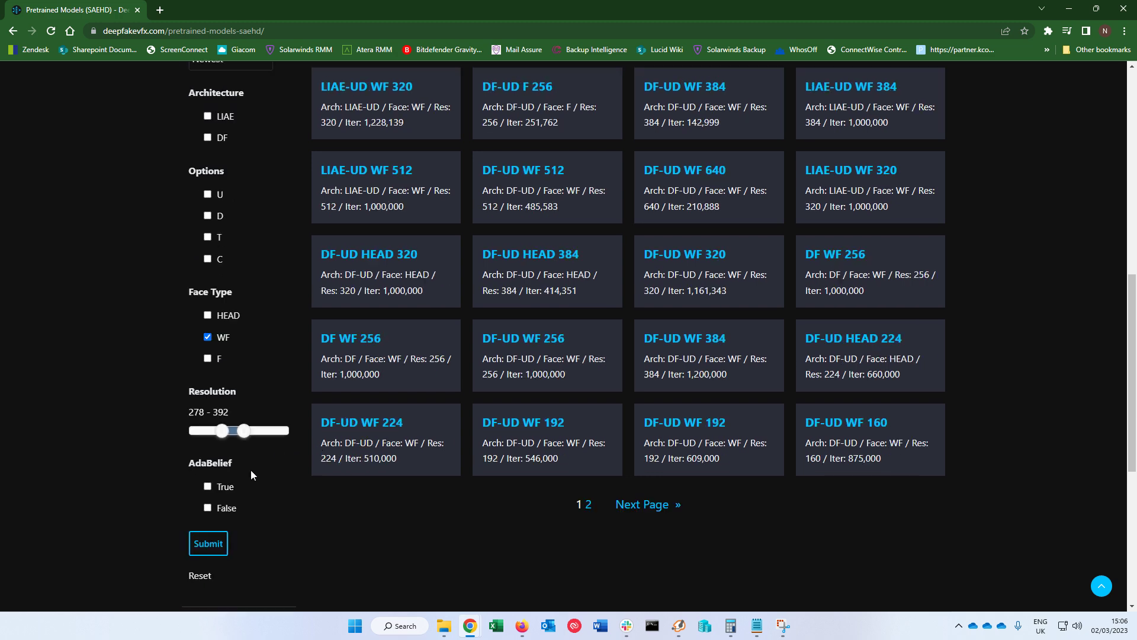
{"action": "left_click", "coordinate": [208, 339]}
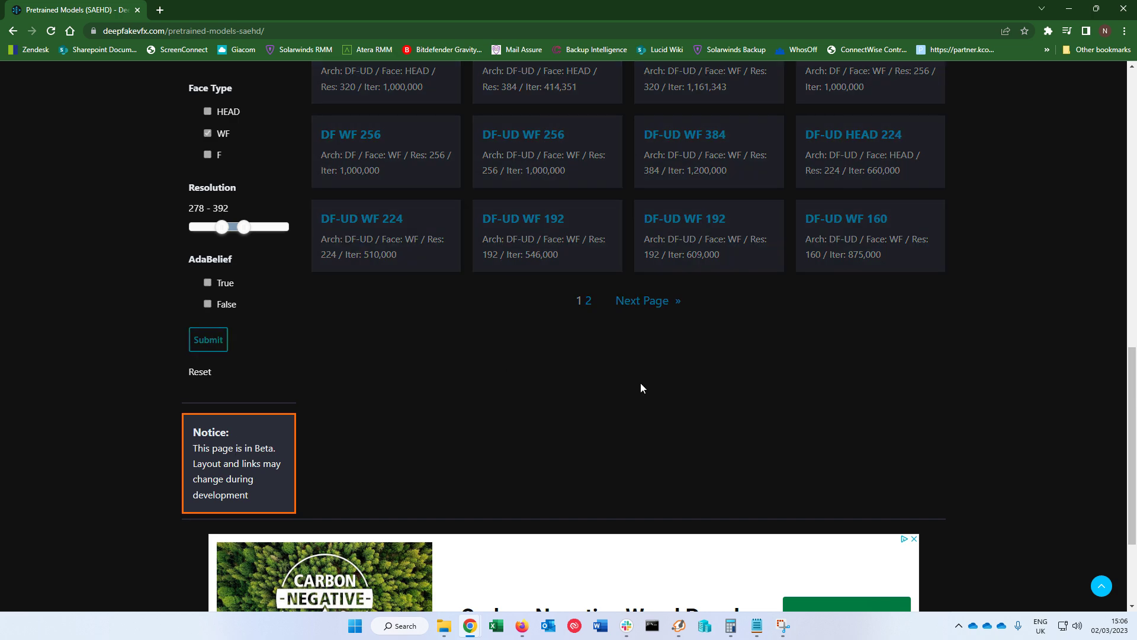
{"action": "scroll", "coordinate": [568, 388], "scroll_direction": "up", "scroll_amount": 7}
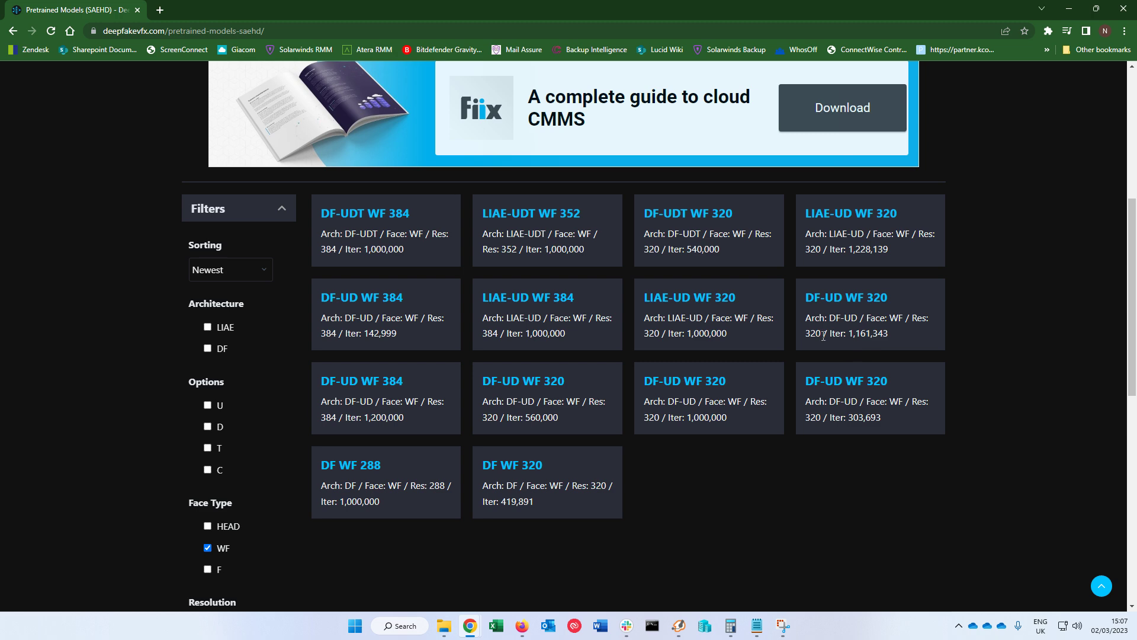
- Open Model Training Settings from the GUIDES menu and filter the GPU column to GTX 1080 Ti
{"action": "scroll", "coordinate": [857, 346], "scroll_direction": "up", "scroll_amount": 6}
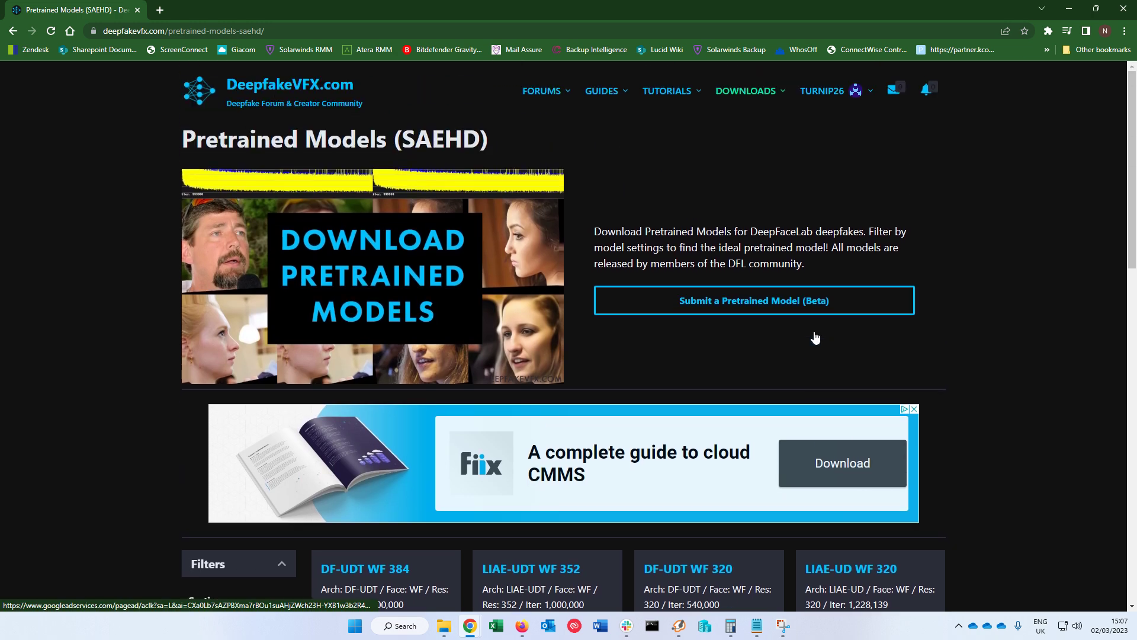
{"action": "mouse_move", "coordinate": [610, 97]}
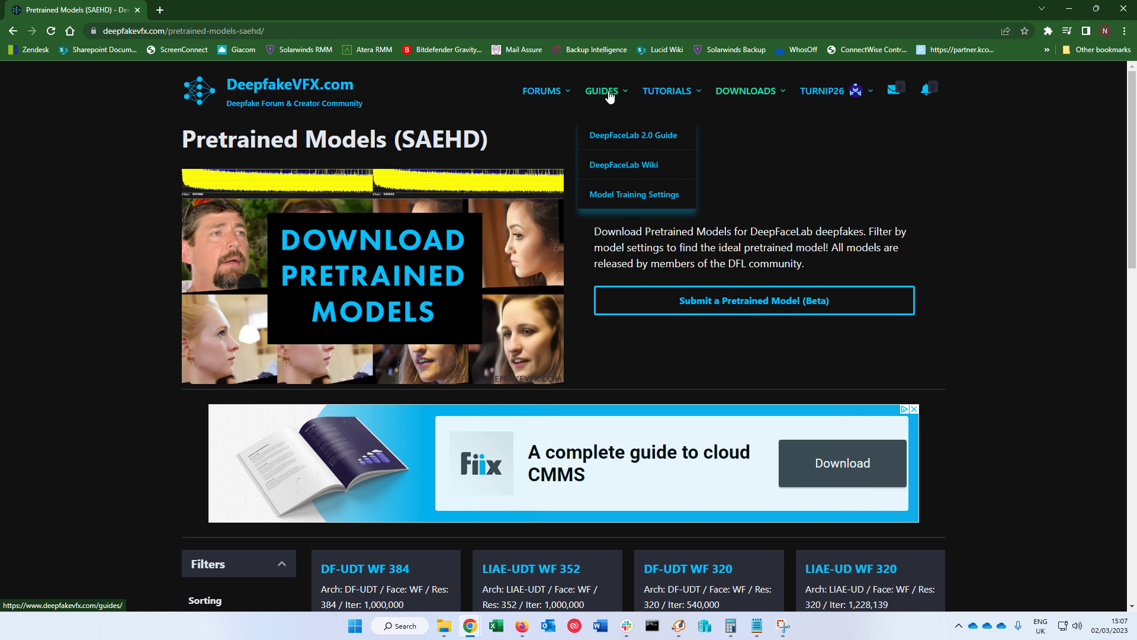
{"action": "left_click", "coordinate": [612, 198]}
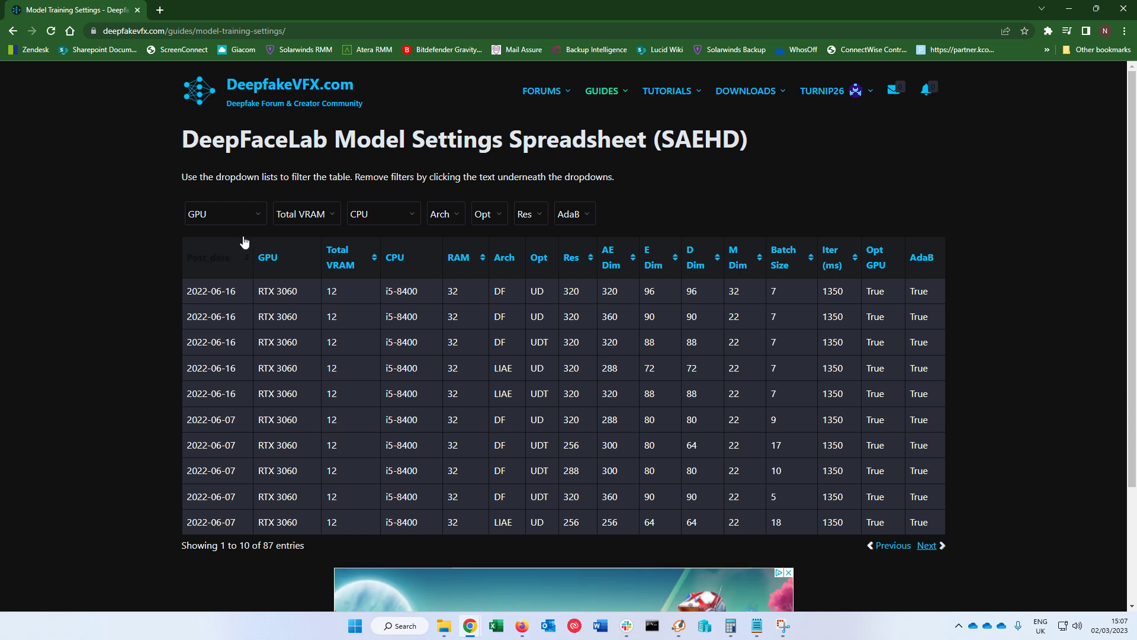
{"action": "left_click", "coordinate": [253, 219]}
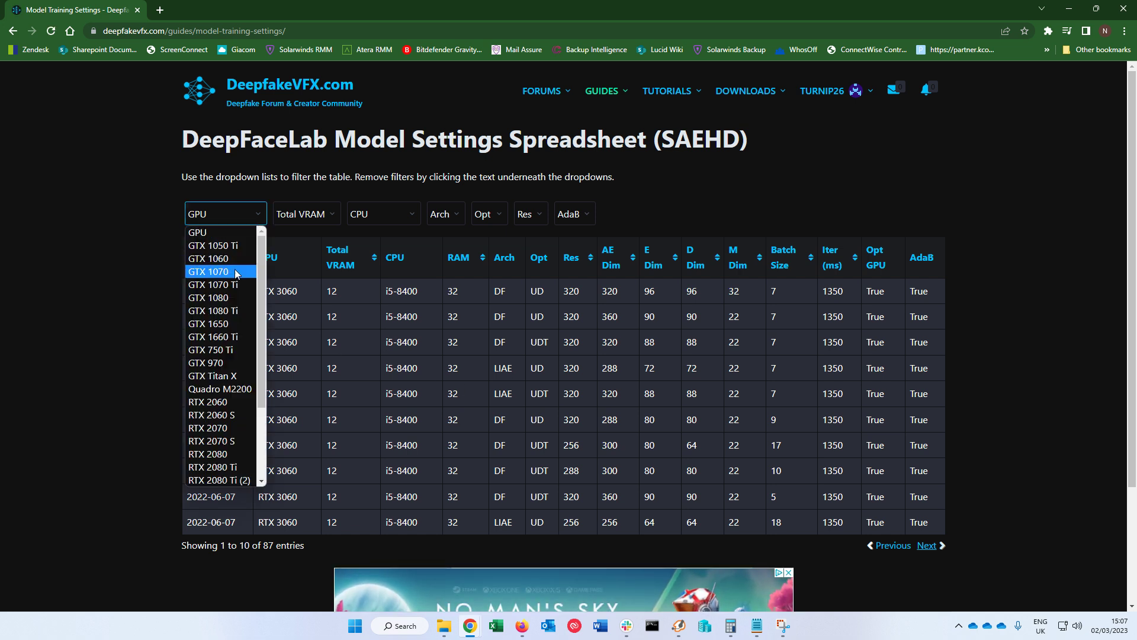
{"action": "left_click", "coordinate": [228, 312]}
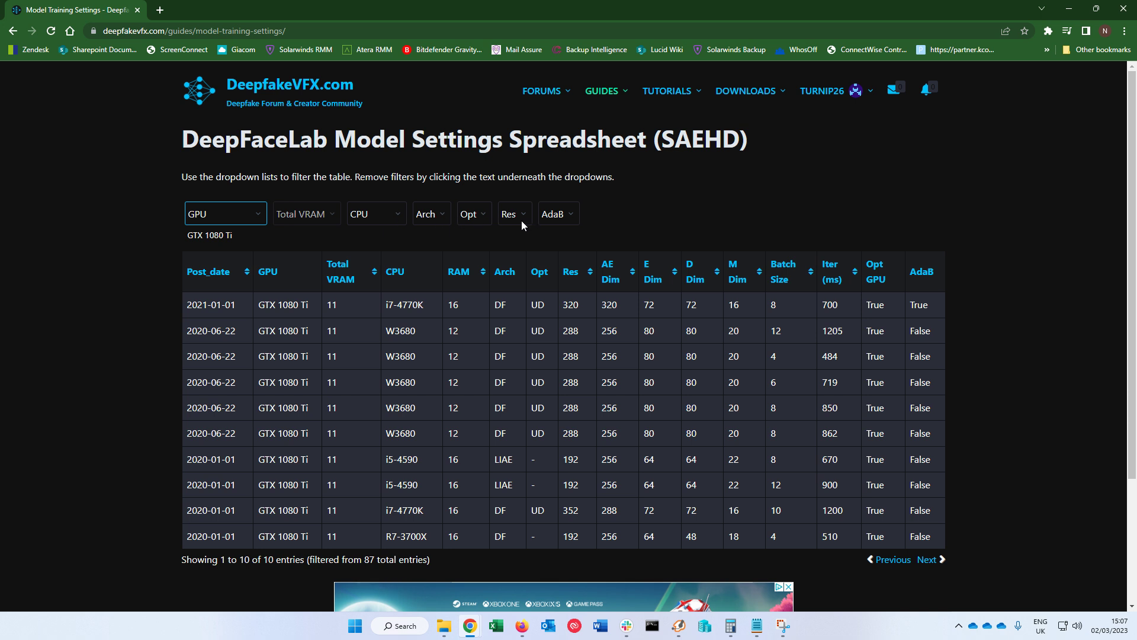
{"action": "left_click", "coordinate": [400, 218]}
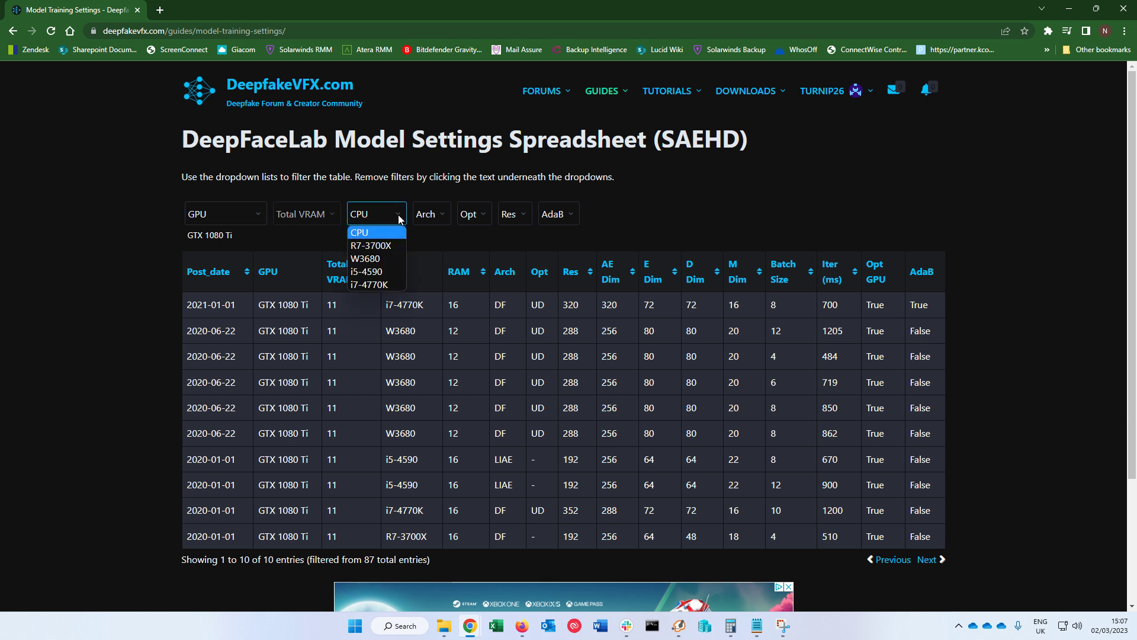
{"action": "left_click", "coordinate": [424, 236]}
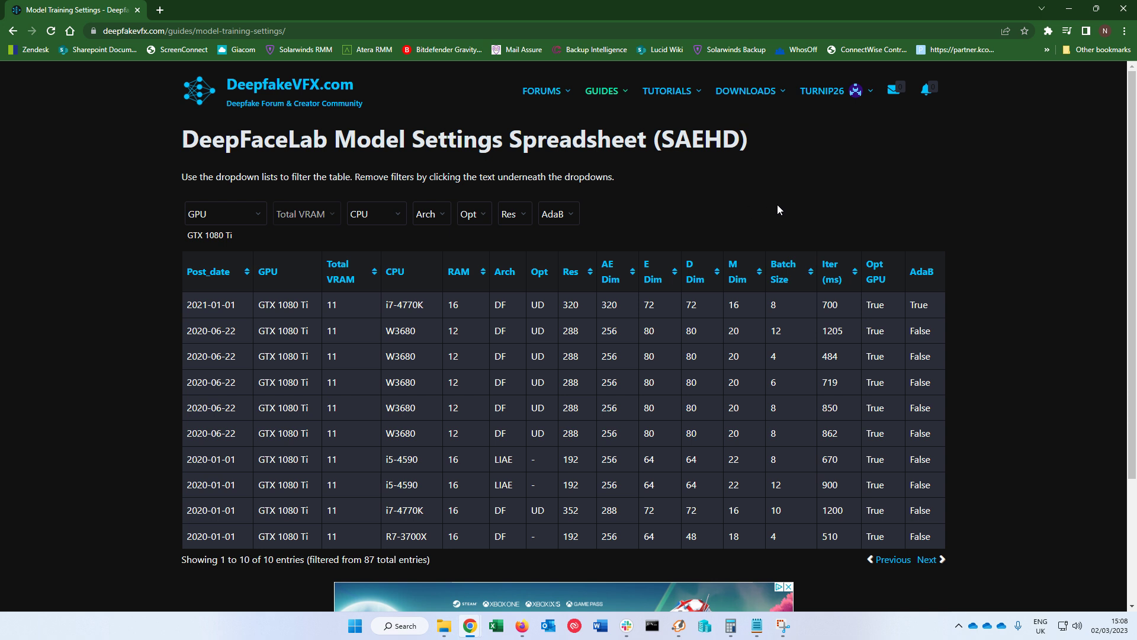
- Minimize Chrome and open 1000_newModel.jpg from the desktop in Photos
{"action": "left_click", "coordinate": [1071, 10]}
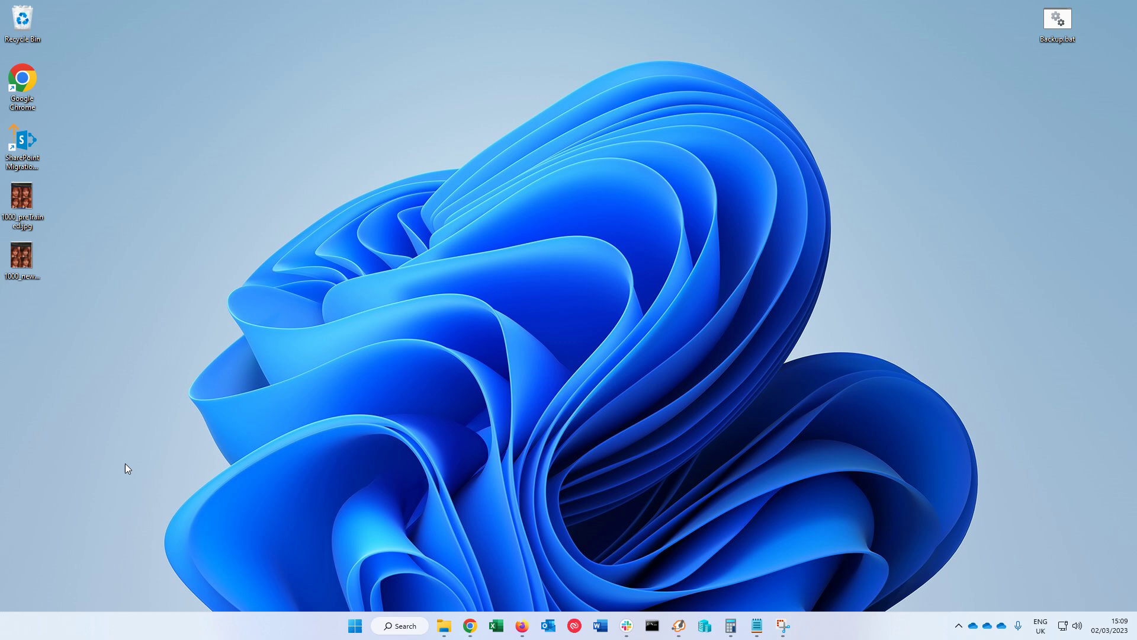
{"action": "double_click", "coordinate": [20, 263]}
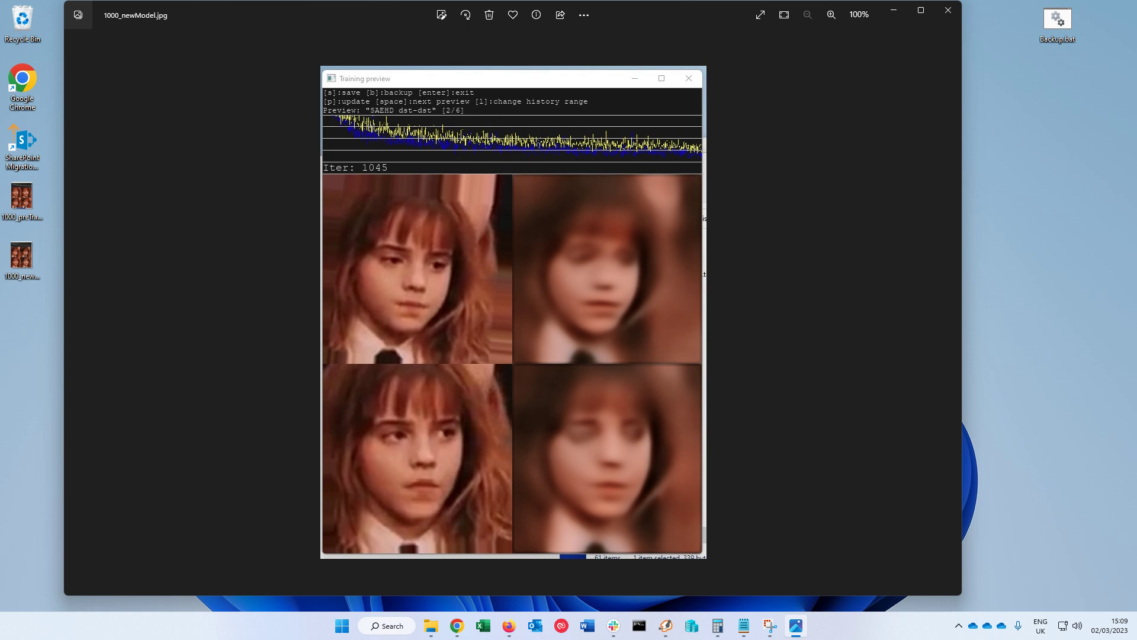
- Bring the Notepad model-options notes over the Photos window, then drag them aside
{"action": "key", "text": "alt+Tab"}
{"action": "left_click_drag", "start_coordinate": [1, 95], "coordinate": [559, 64]}
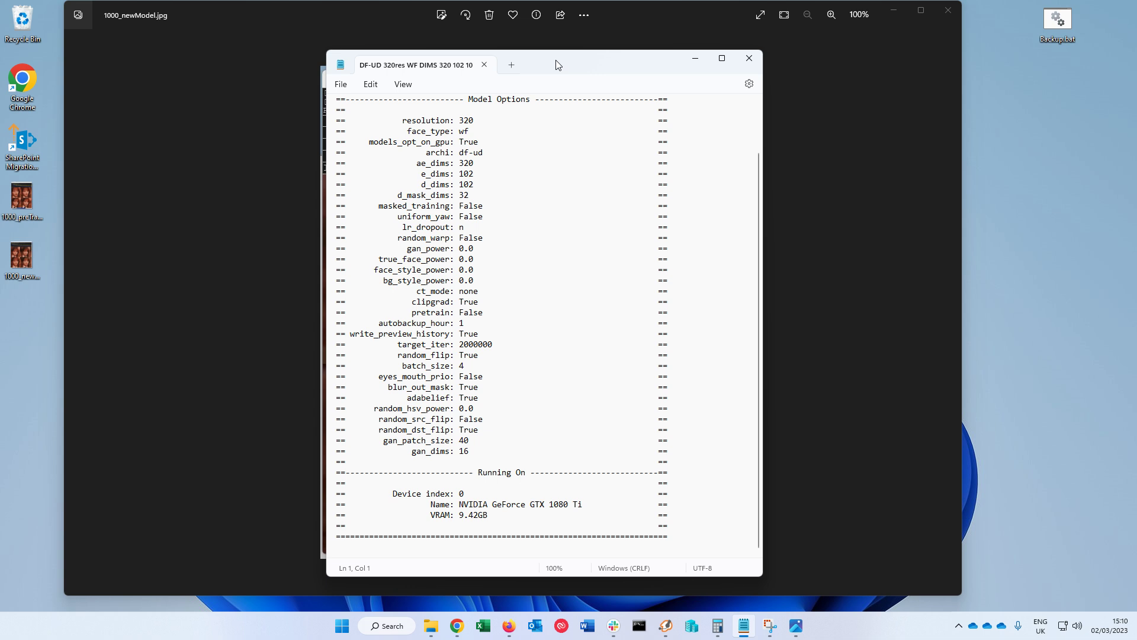
{"action": "left_click_drag", "start_coordinate": [554, 59], "coordinate": [296, 65]}
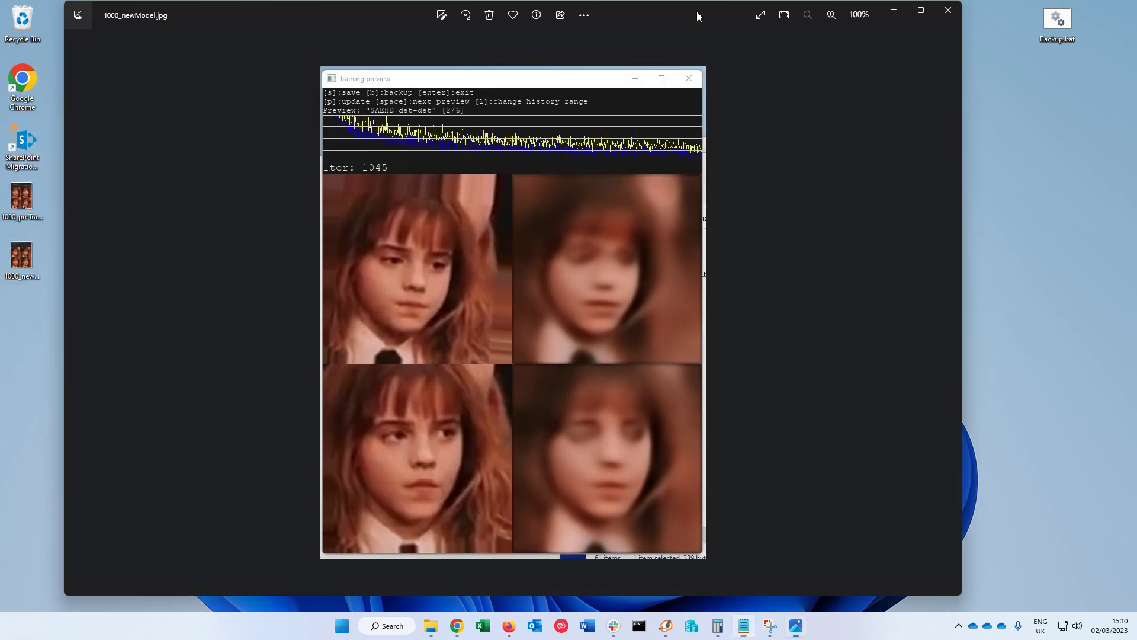
- Shift the 1000_newModel.jpg window right, open 1000_preTrained.jpg, and narrow its window
{"action": "left_click_drag", "start_coordinate": [697, 12], "coordinate": [1086, 25]}
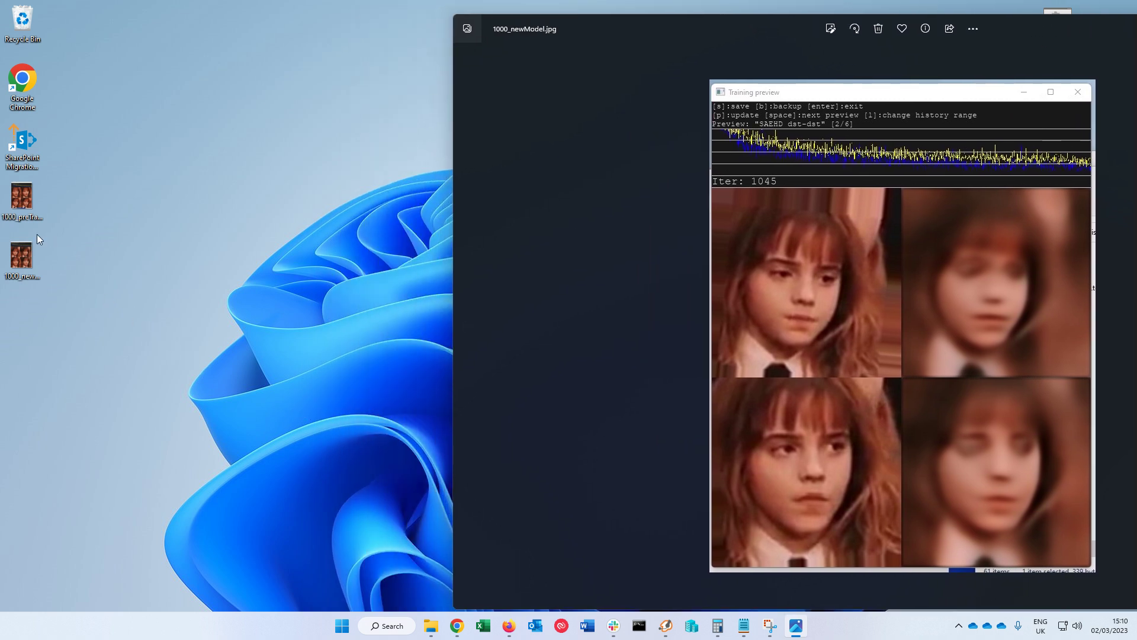
{"action": "double_click", "coordinate": [23, 205]}
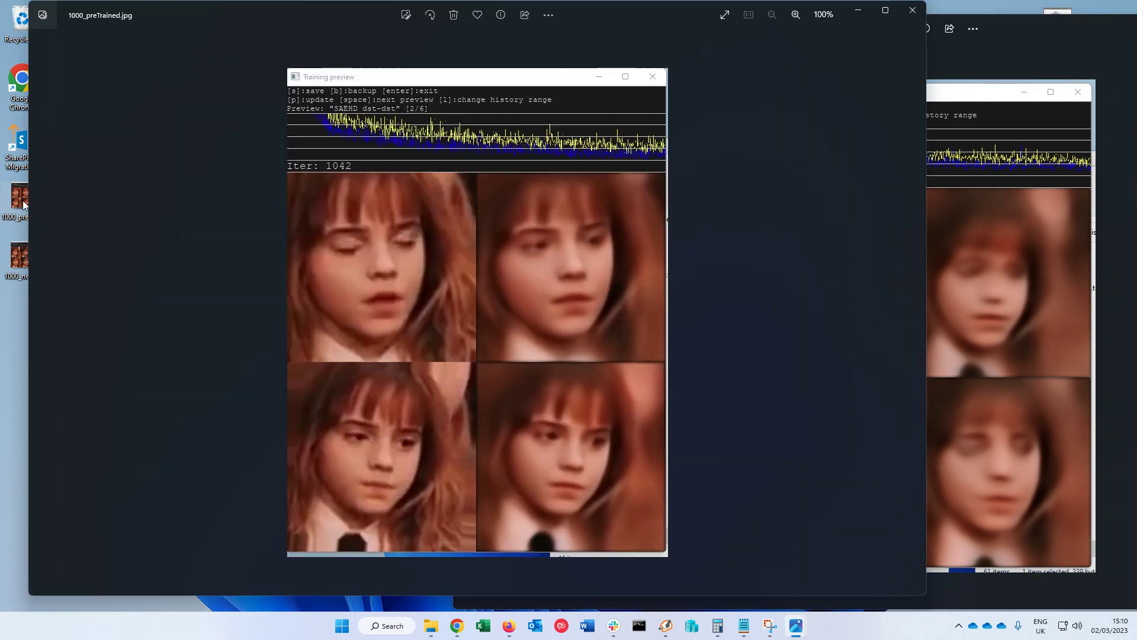
{"action": "left_click_drag", "start_coordinate": [925, 379], "coordinate": [613, 415]}
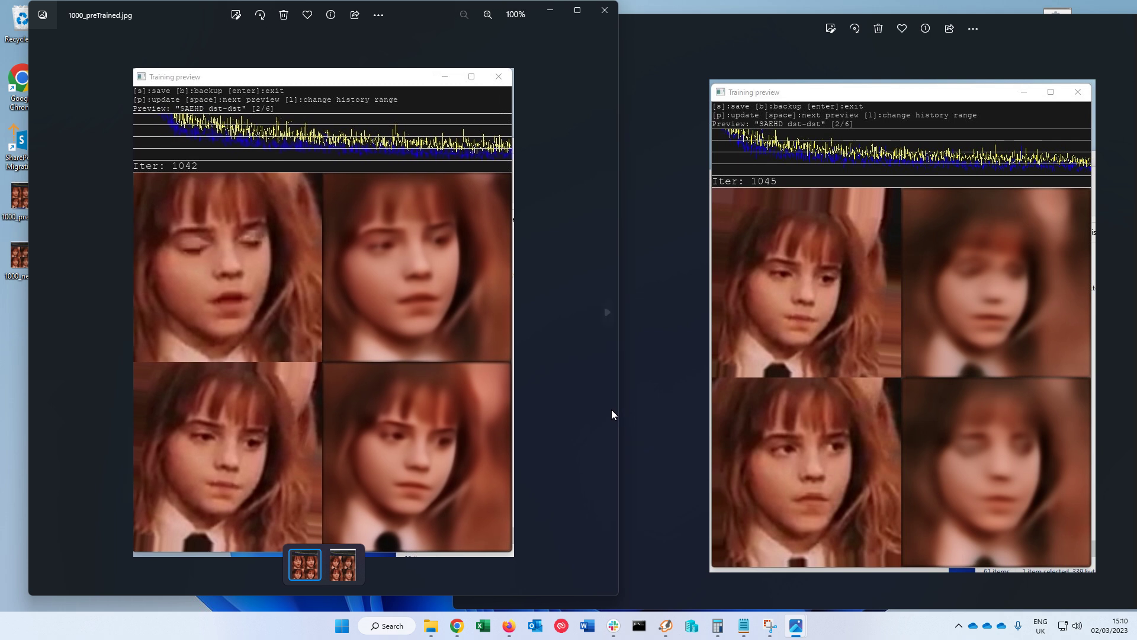
- Drag the 1000_preTrained.jpg window down and to the right beside the new-model preview
{"action": "left_click_drag", "start_coordinate": [421, 9], "coordinate": [497, 26]}
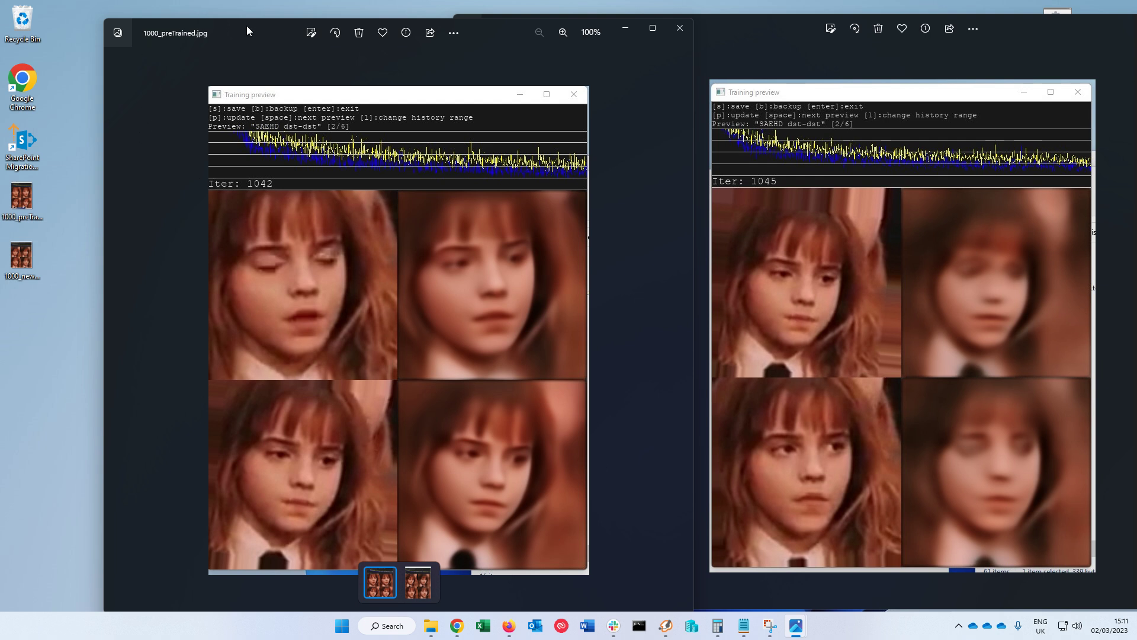
- Nudge the pretrained window left and the new-model window right, then bring the pretrained one forward
{"action": "left_click_drag", "start_coordinate": [247, 26], "coordinate": [209, 26]}
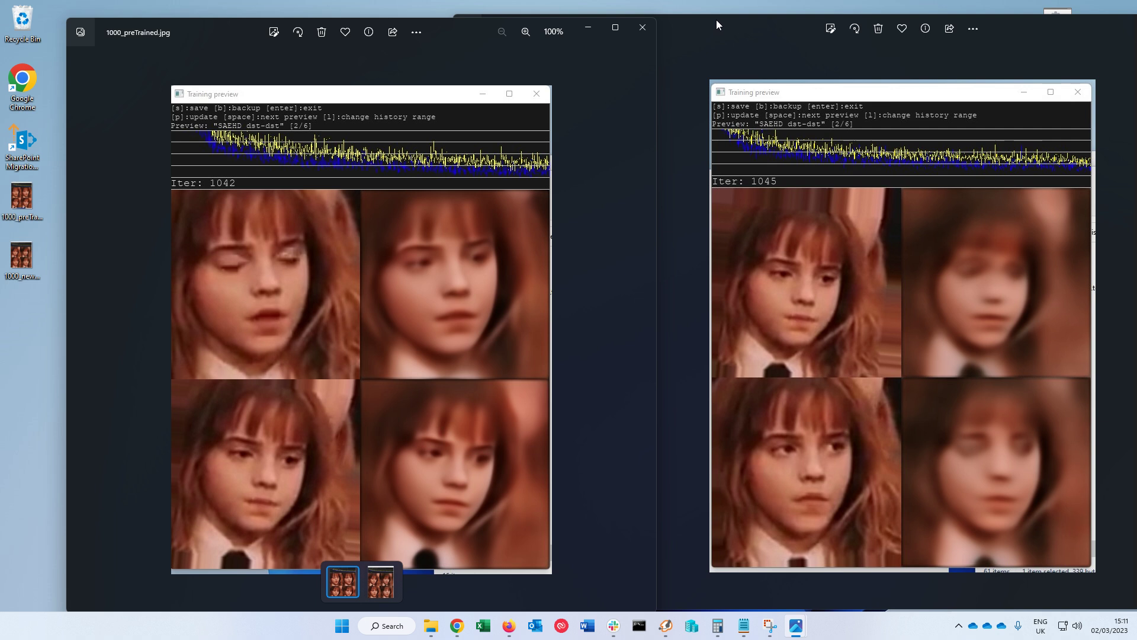
{"action": "left_click_drag", "start_coordinate": [717, 19], "coordinate": [747, 27]}
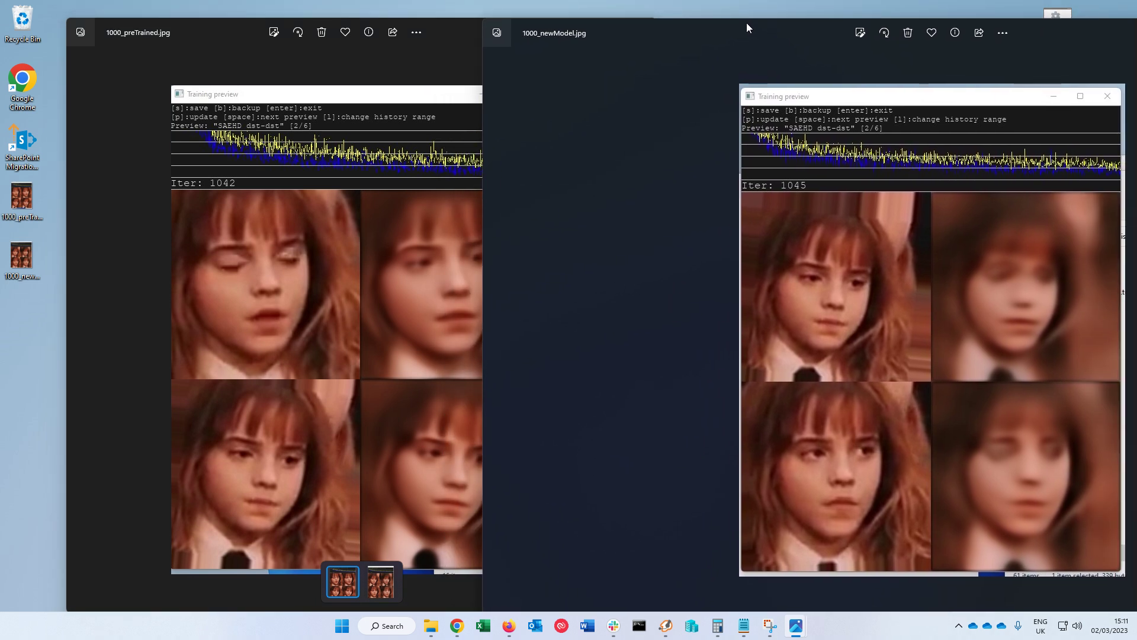
{"action": "left_click", "coordinate": [230, 29]}
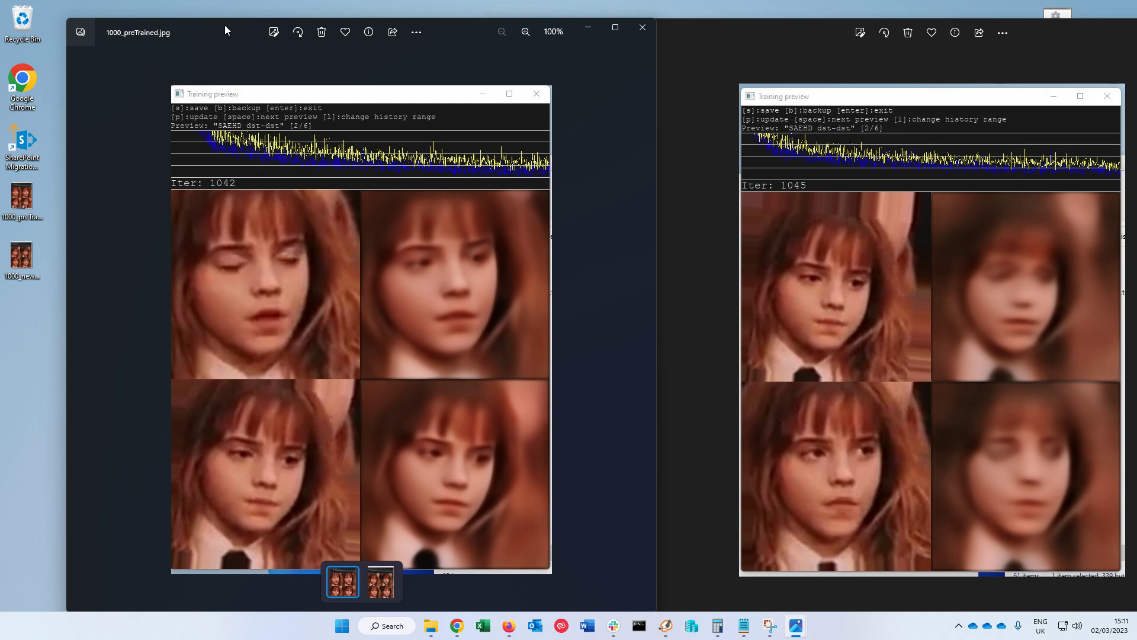